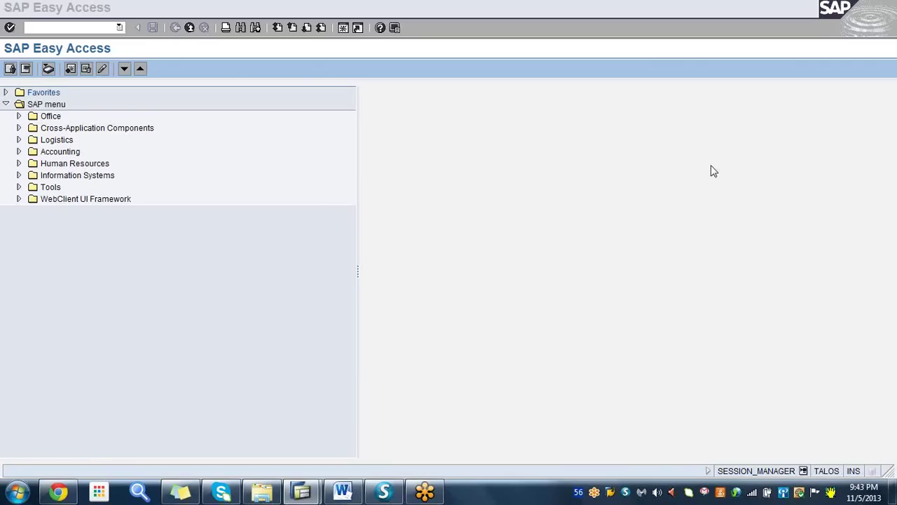
- Start a new standard order with transaction VA01, keeping the proposed order type and organizational data
{"action": "left_click", "coordinate": [51, 27]}
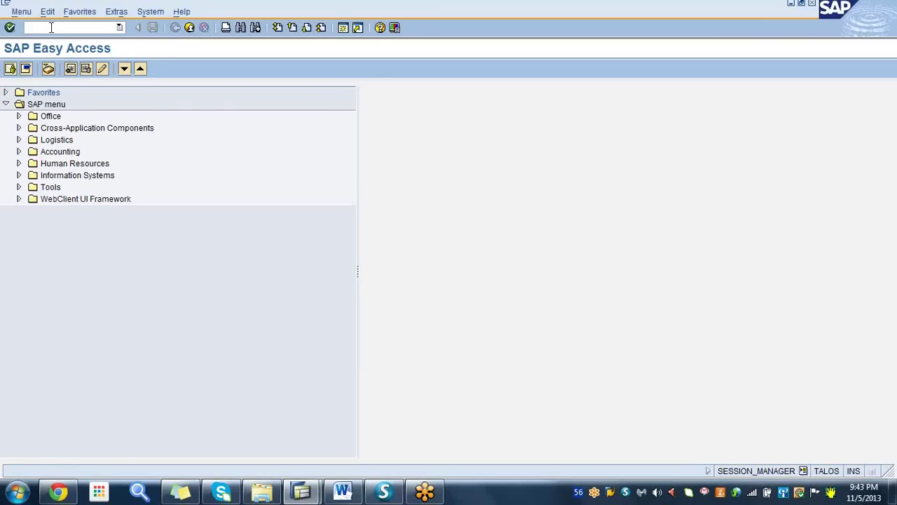
{"action": "type", "text": "va01"}
{"action": "key", "text": "Return"}
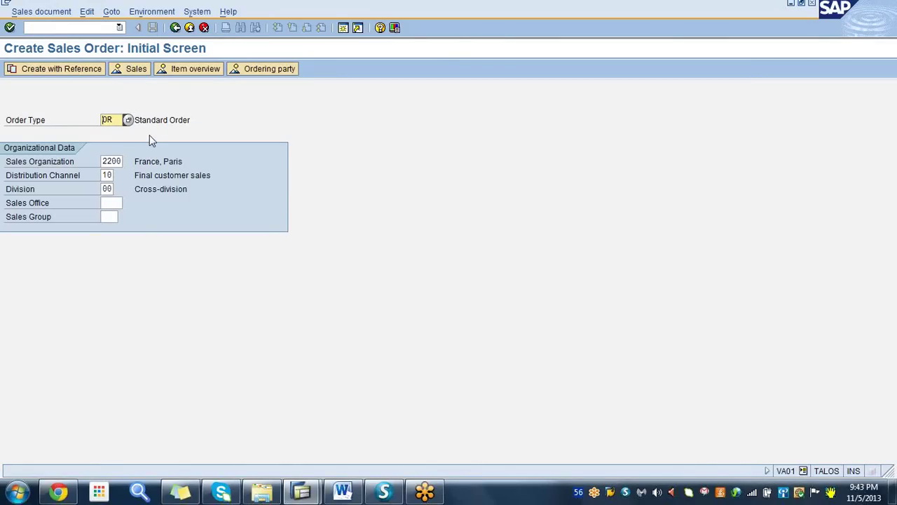
{"action": "left_click", "coordinate": [9, 27]}
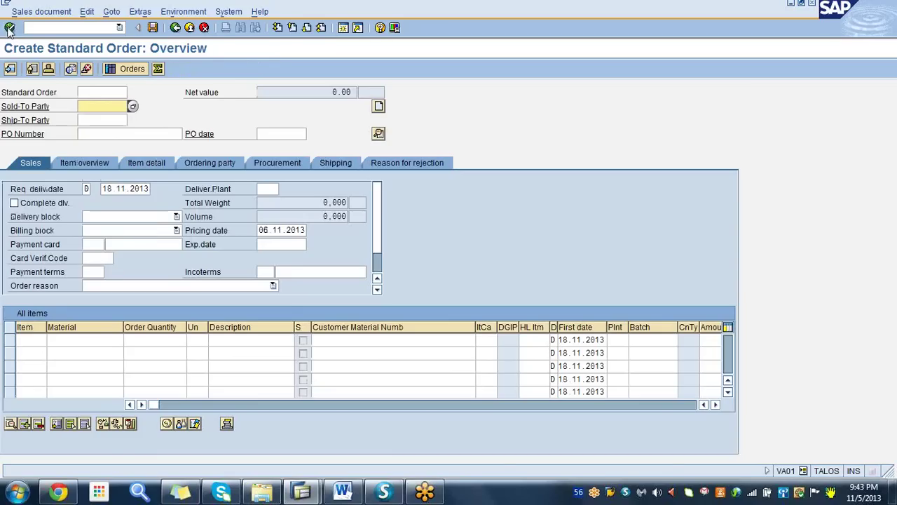
- Enter the same customer number as both sold-to party and ship-to party of the order
{"action": "type", "text": "2500"}
{"action": "left_click", "coordinate": [86, 120]}
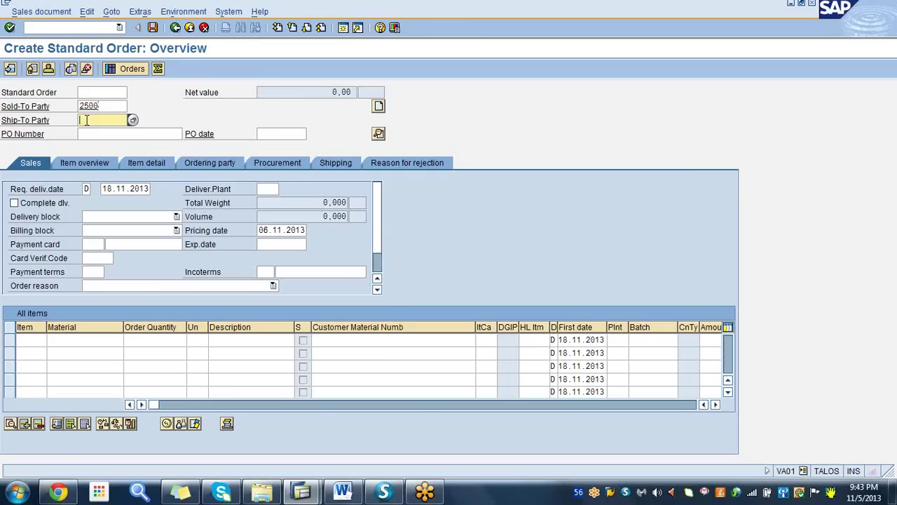
{"action": "type", "text": "2500"}
- Add an order item for material 7830 with quantity 3 and plant 1200, and validate the entries
{"action": "left_click", "coordinate": [84, 339]}
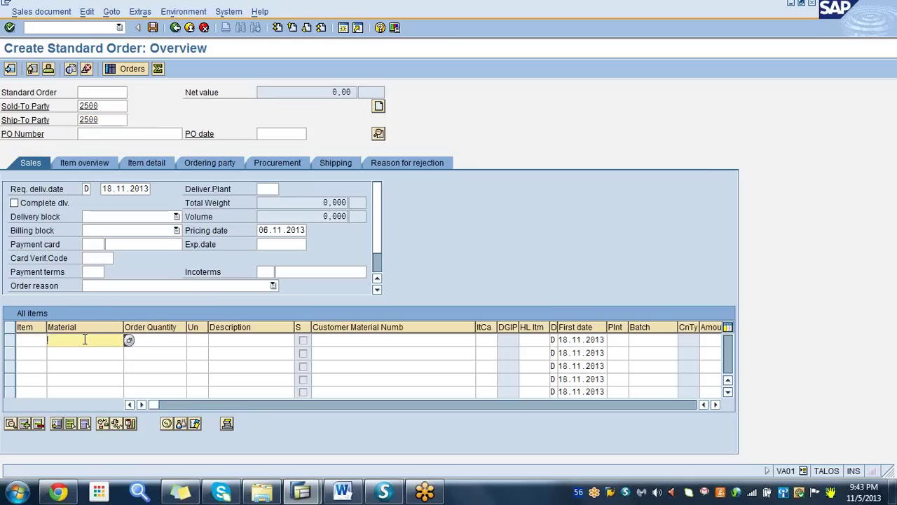
{"action": "type", "text": "78"}
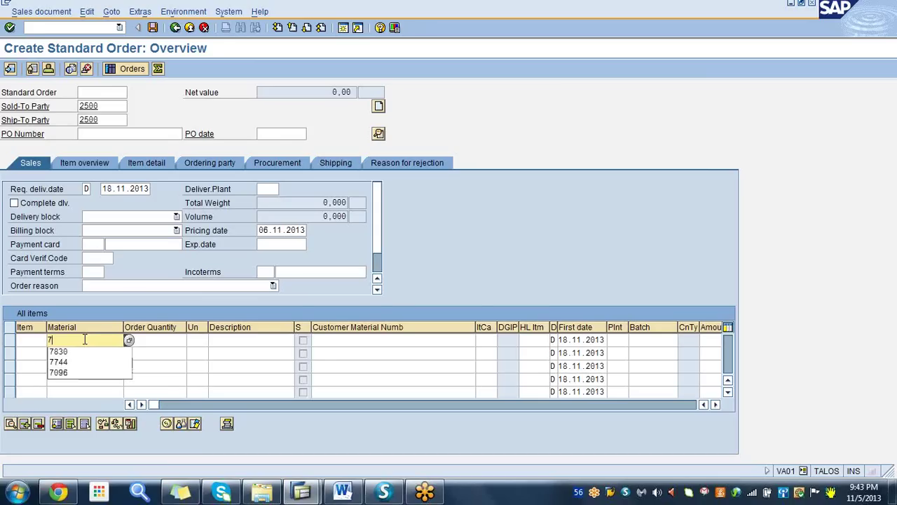
{"action": "left_click", "coordinate": [69, 352]}
{"action": "left_click", "coordinate": [155, 341]}
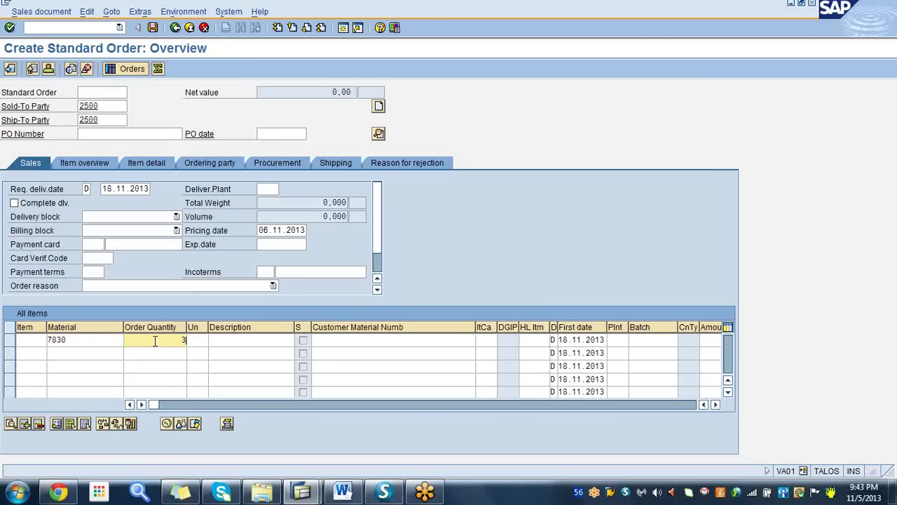
{"action": "type", "text": "3"}
{"action": "left_click", "coordinate": [616, 341]}
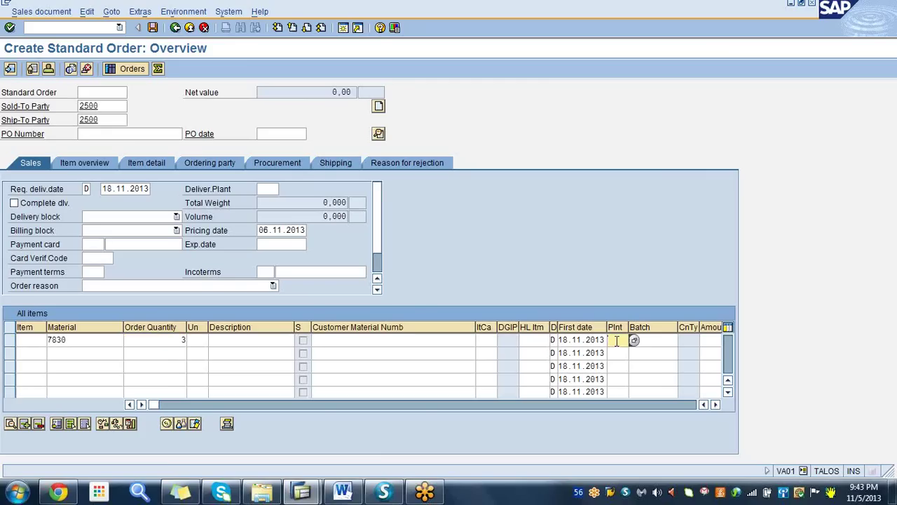
{"action": "type", "text": "1200"}
{"action": "left_click", "coordinate": [619, 351]}
{"action": "left_click", "coordinate": [10, 28]}
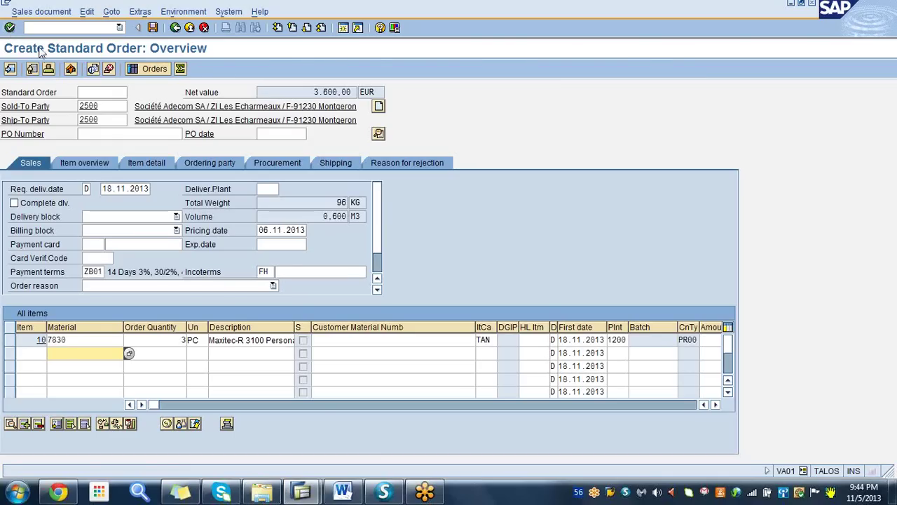
- Check the order's shipping data and save the standard order
{"action": "key", "text": "Return"}
{"action": "left_click", "coordinate": [335, 163]}
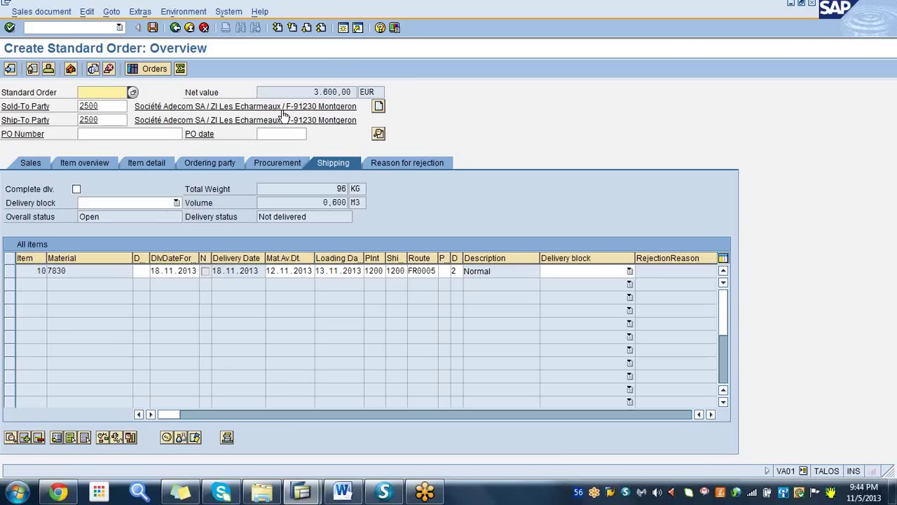
{"action": "left_click", "coordinate": [152, 28]}
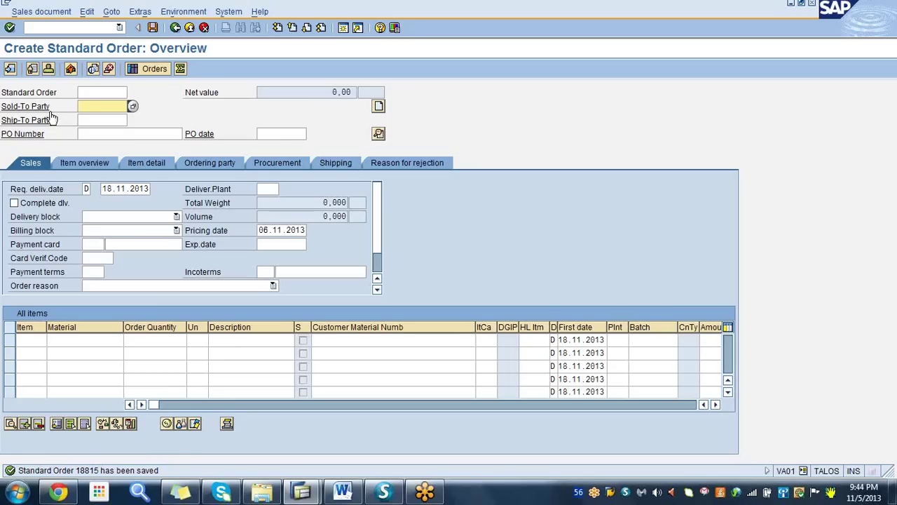
- Create and save an outbound delivery for the saved sales order from shipping point 1200, using transaction VL01N
{"action": "left_click", "coordinate": [62, 27]}
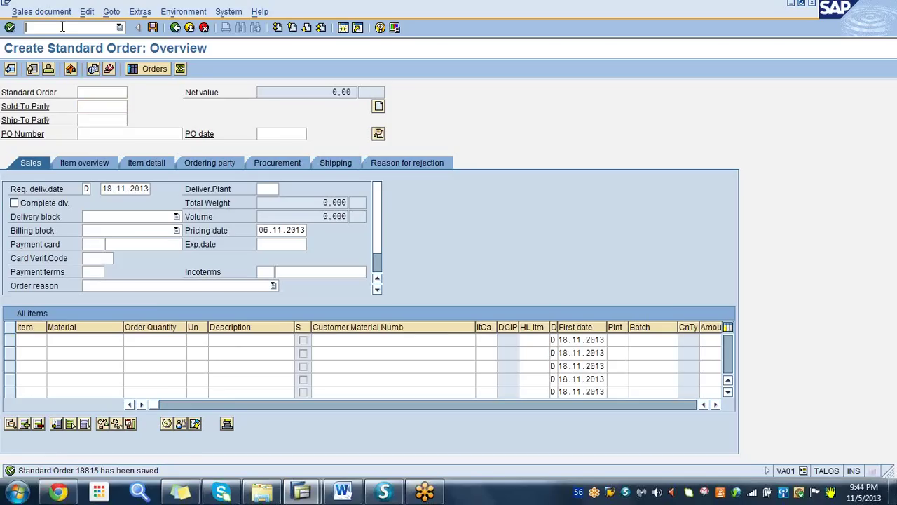
{"action": "type", "text": "vl"}
{"action": "key", "text": "BackSpace"}
{"action": "key", "text": "BackSpace"}
{"action": "type", "text": "/nvl01n"}
{"action": "key", "text": "Return"}
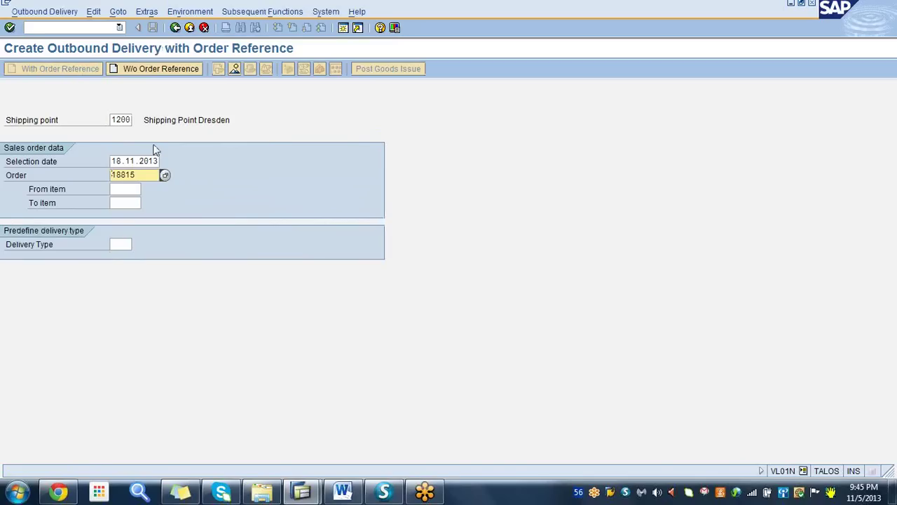
{"action": "left_click", "coordinate": [9, 28]}
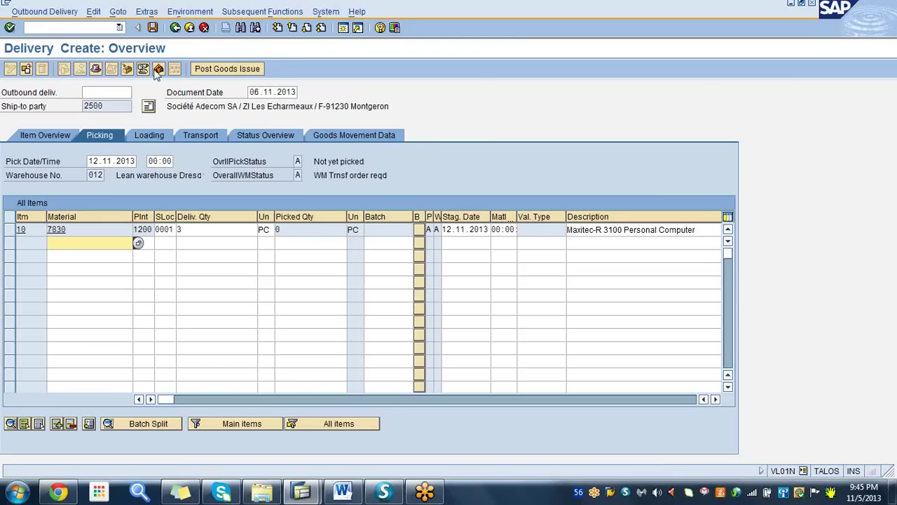
{"action": "left_click", "coordinate": [153, 28]}
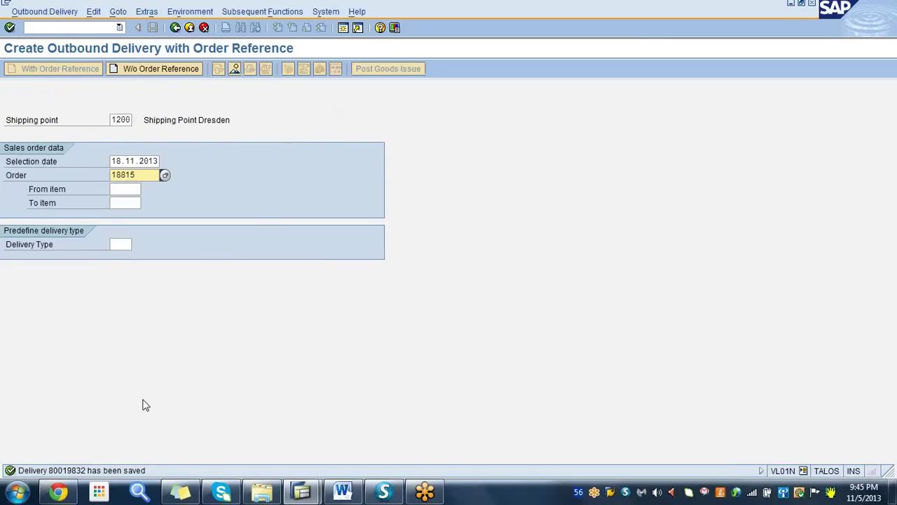
- Switch to changing the saved outbound delivery and check its document flow
{"action": "left_click", "coordinate": [49, 29]}
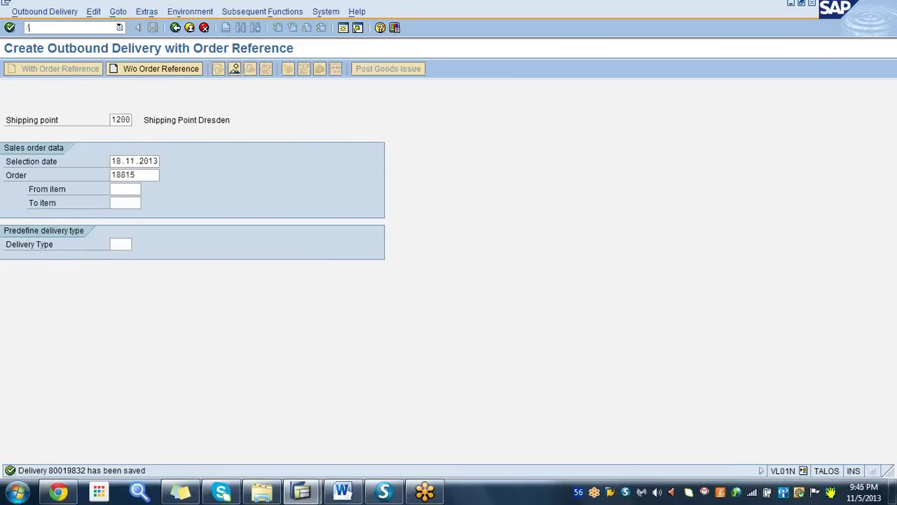
{"action": "type", "text": "/n"}
{"action": "left_click", "coordinate": [65, 14]}
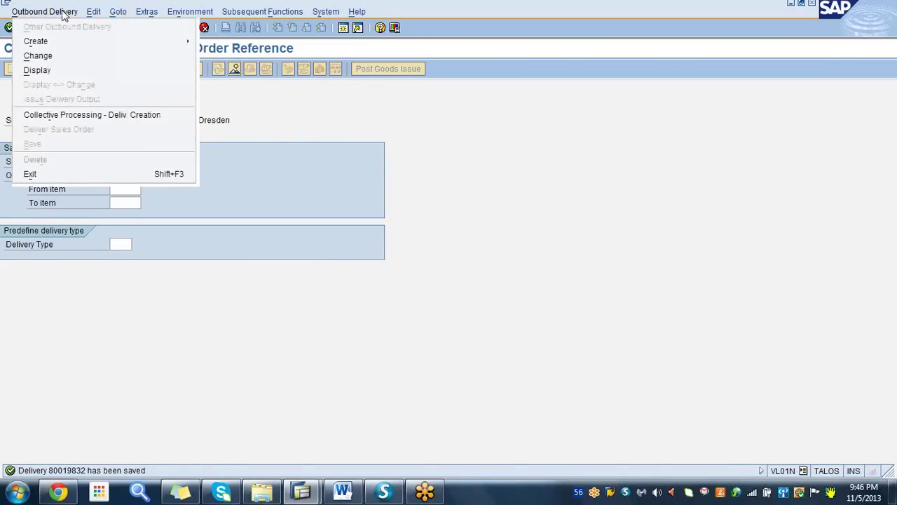
{"action": "left_click", "coordinate": [42, 56]}
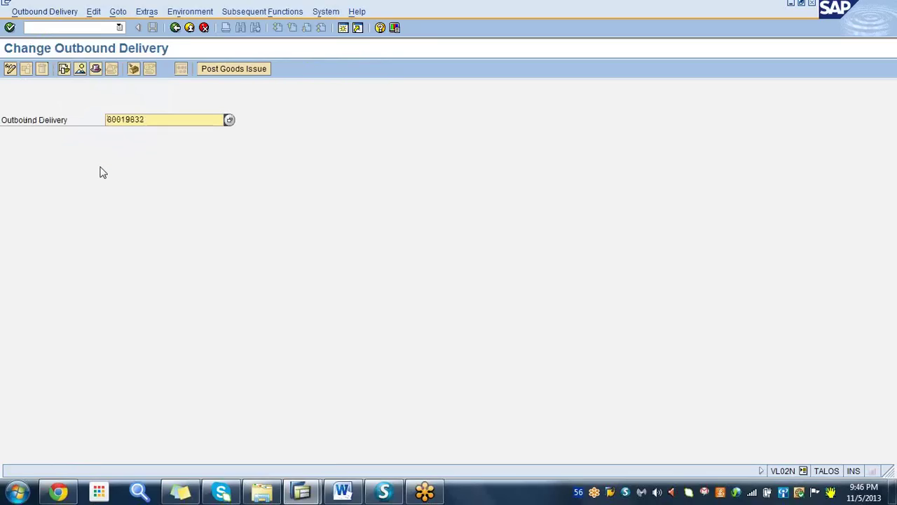
{"action": "left_click", "coordinate": [64, 69]}
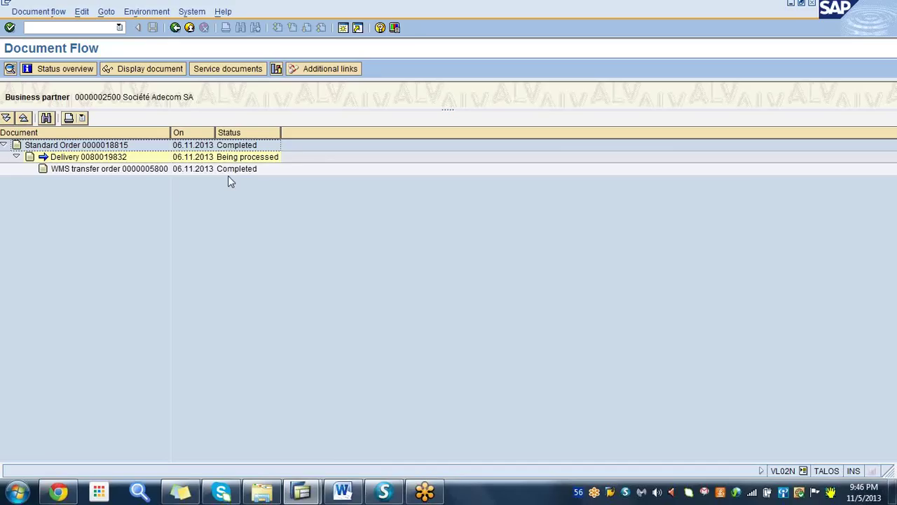
{"action": "left_click", "coordinate": [176, 31]}
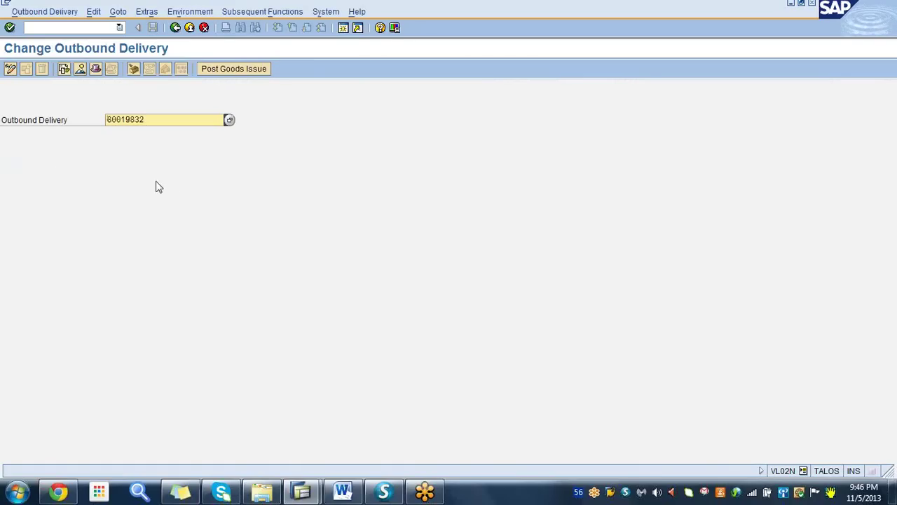
- Open the delivery's picking overview and post its goods issue
{"action": "left_click", "coordinate": [10, 28]}
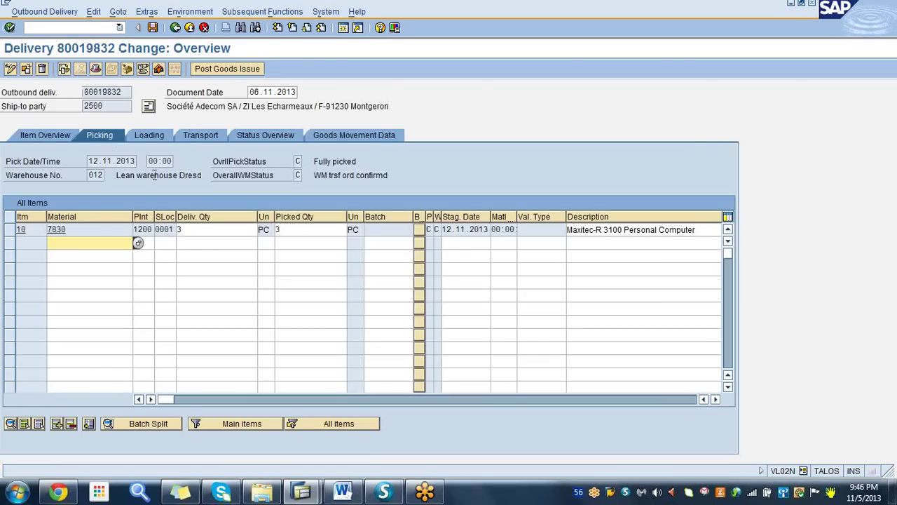
{"action": "left_click", "coordinate": [216, 74]}
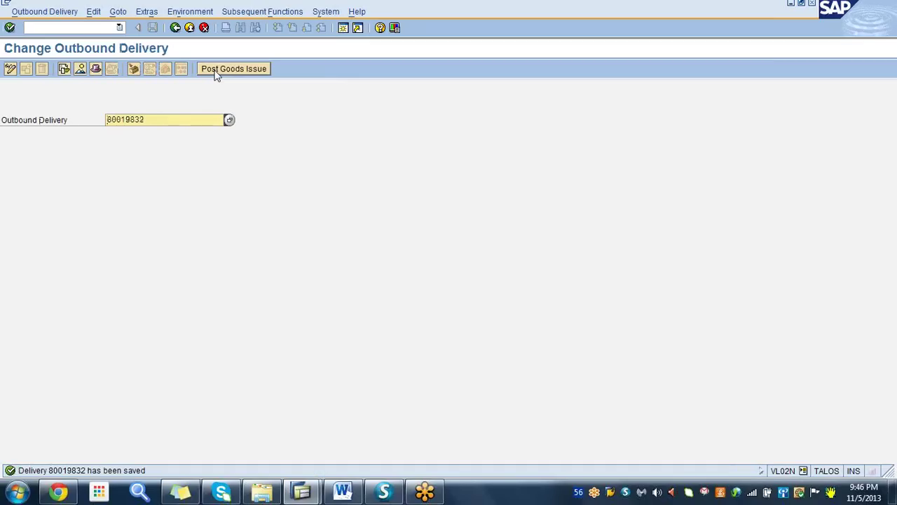
- In the stock overview session, refresh the list for material 7830 and check unrestricted-use stock in storage location 0001 of plant 1200
{"action": "left_click", "coordinate": [298, 488]}
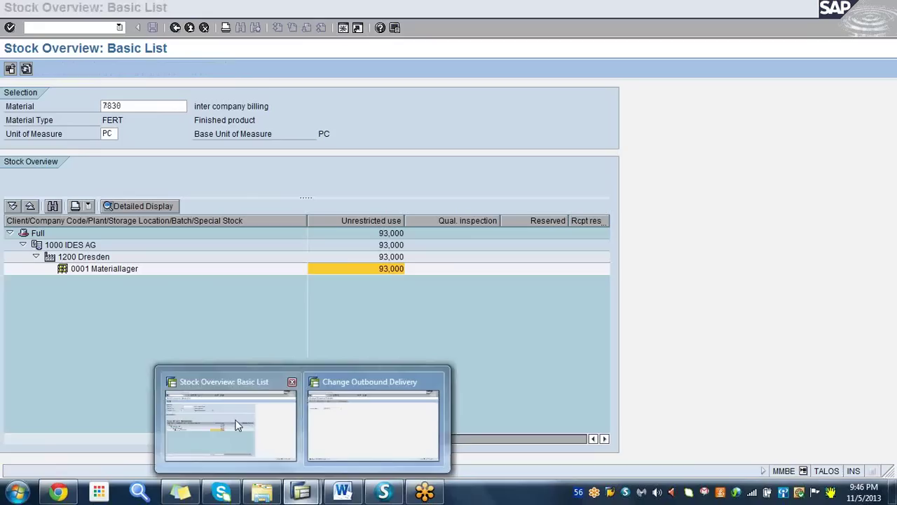
{"action": "left_click", "coordinate": [234, 416]}
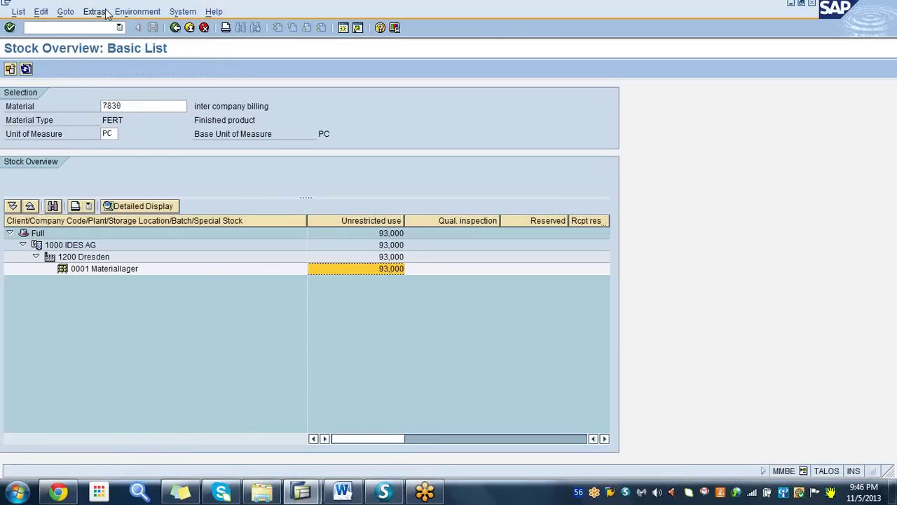
{"action": "left_click", "coordinate": [65, 12]}
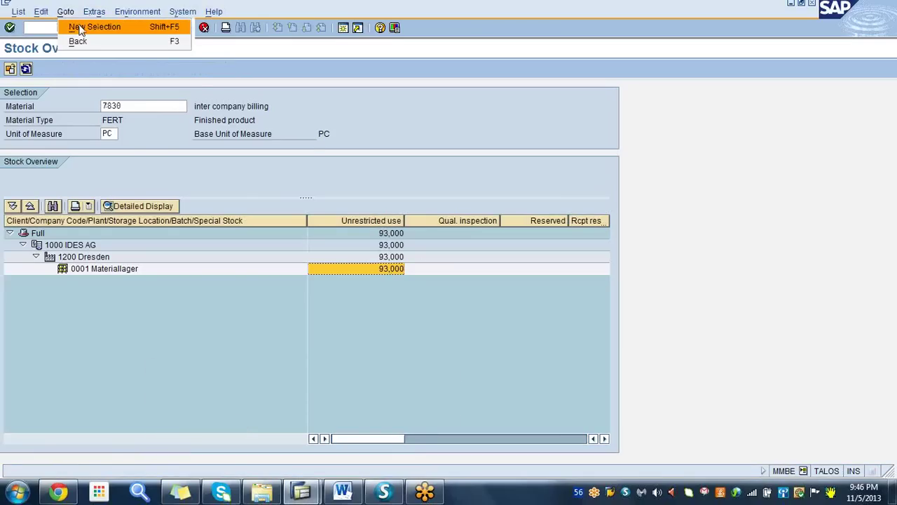
{"action": "left_click", "coordinate": [80, 28]}
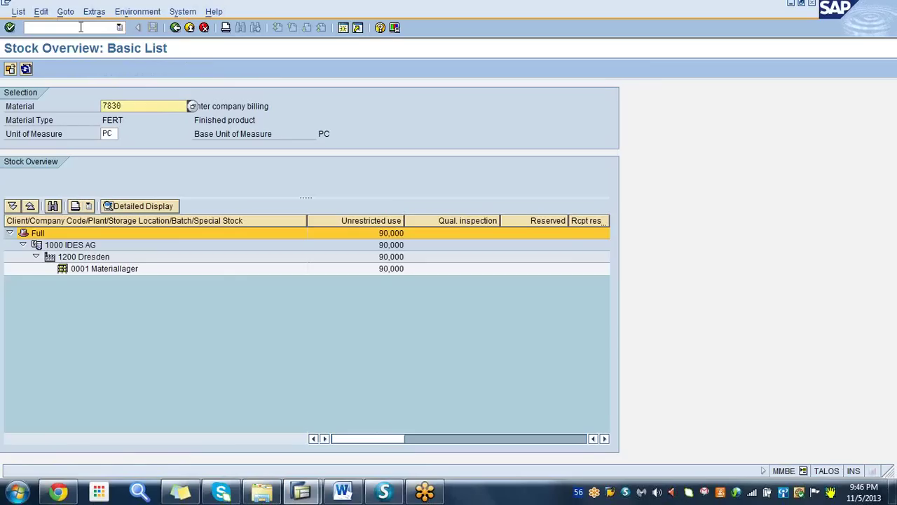
{"action": "left_click", "coordinate": [384, 271]}
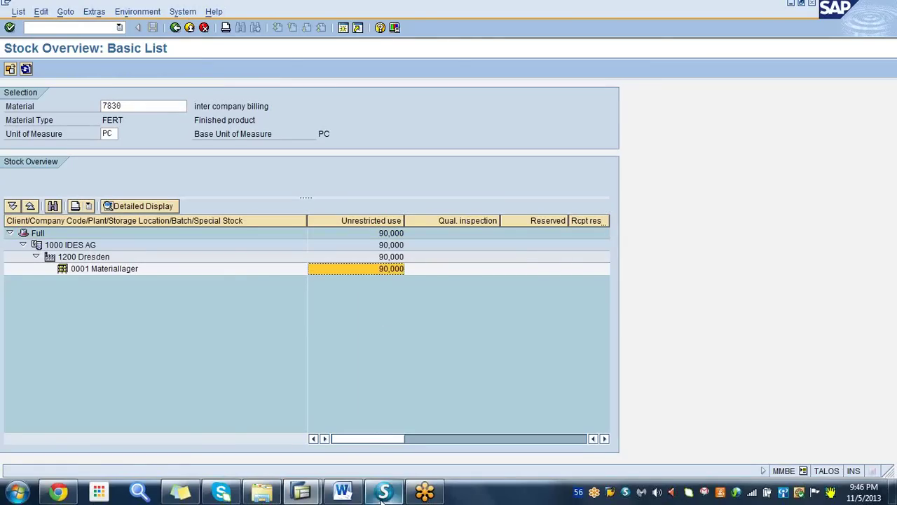
- Return to the delivery session, then create and save an invoice for the proposed delivery with transaction VF01
{"action": "mouse_move", "coordinate": [308, 491]}
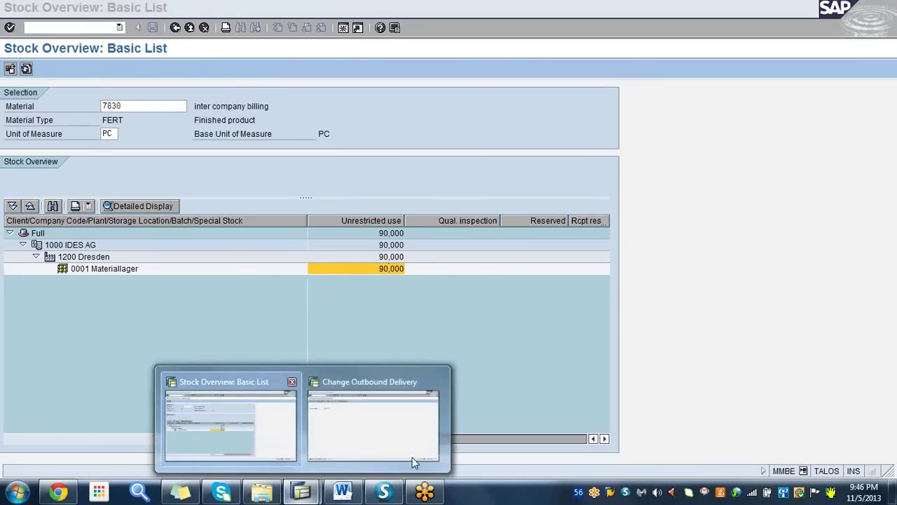
{"action": "left_click", "coordinate": [395, 444]}
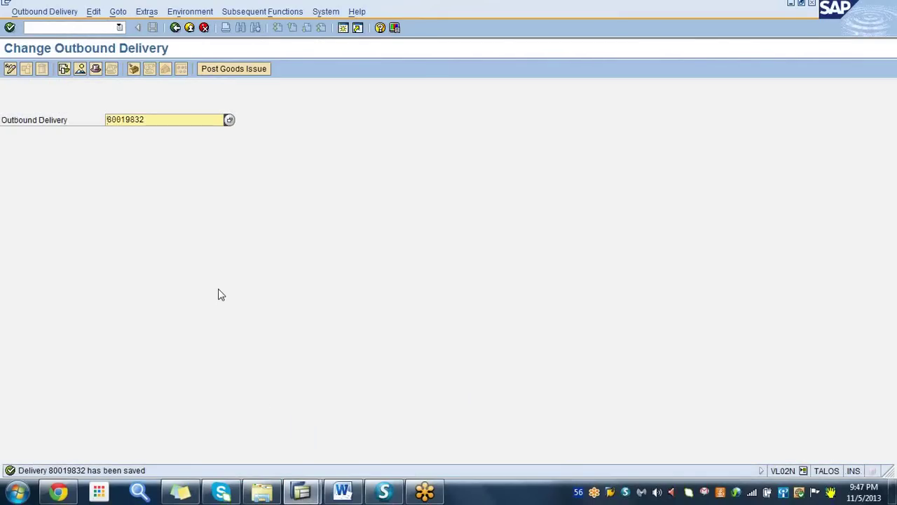
{"action": "left_click", "coordinate": [45, 27]}
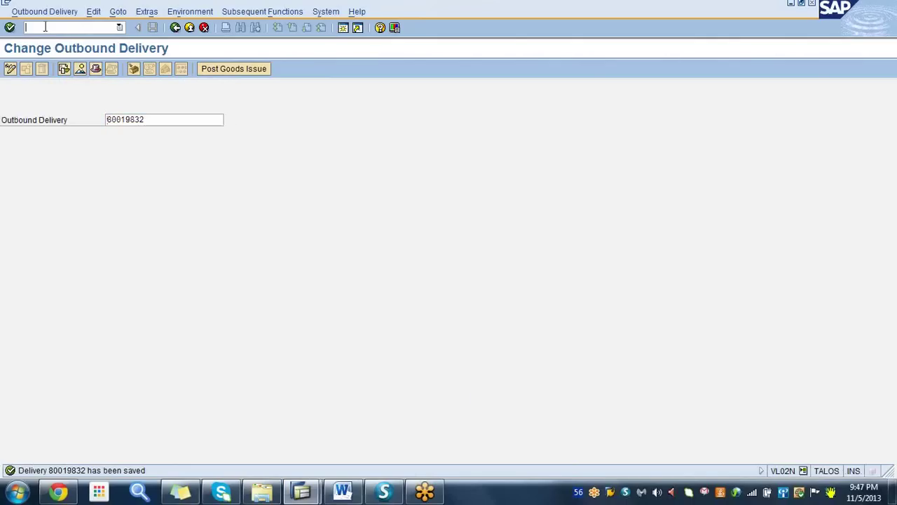
{"action": "type", "text": "/nvf01"}
{"action": "key", "text": "Return"}
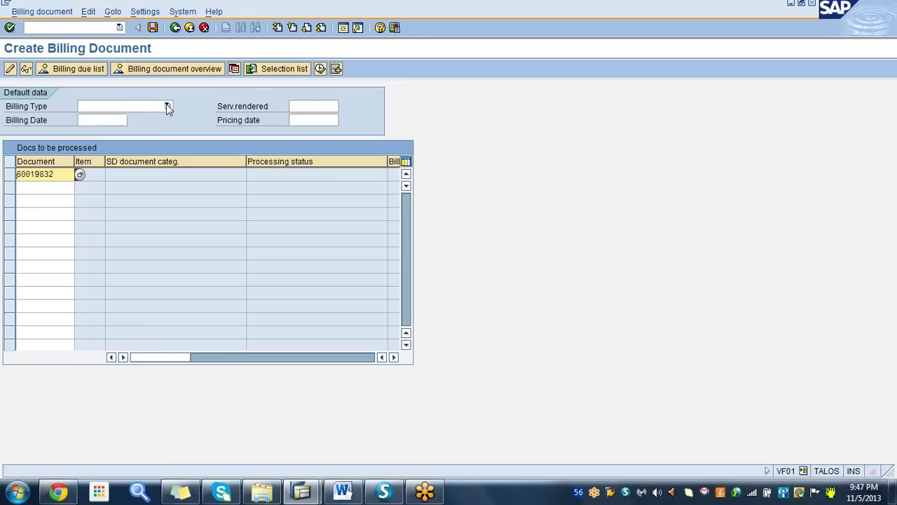
{"action": "key", "text": "Return"}
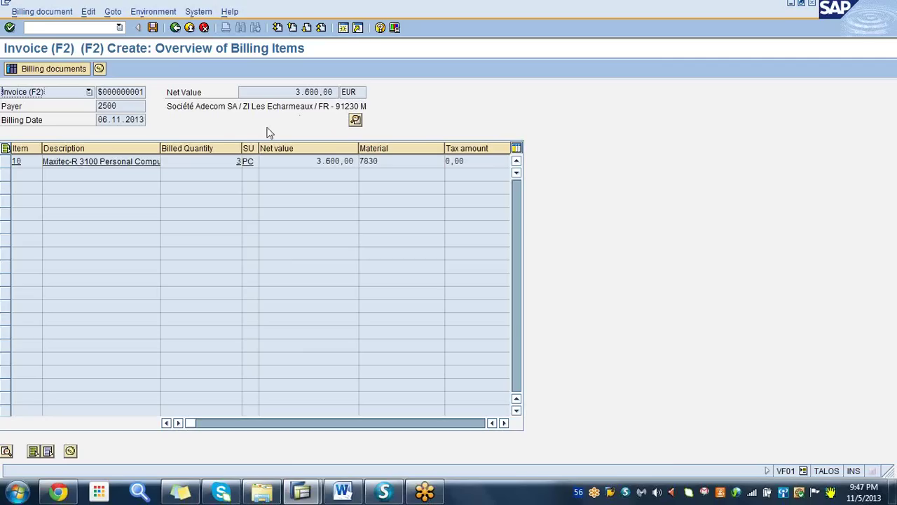
{"action": "left_click", "coordinate": [152, 28]}
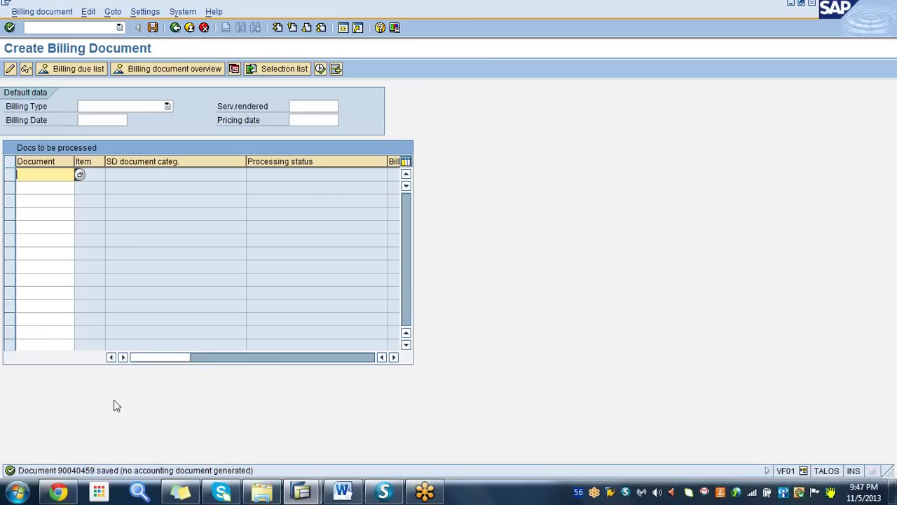
- Enter the number of the newly created outbound delivery as the document to process for billing
{"action": "key", "text": "BackSpace"}
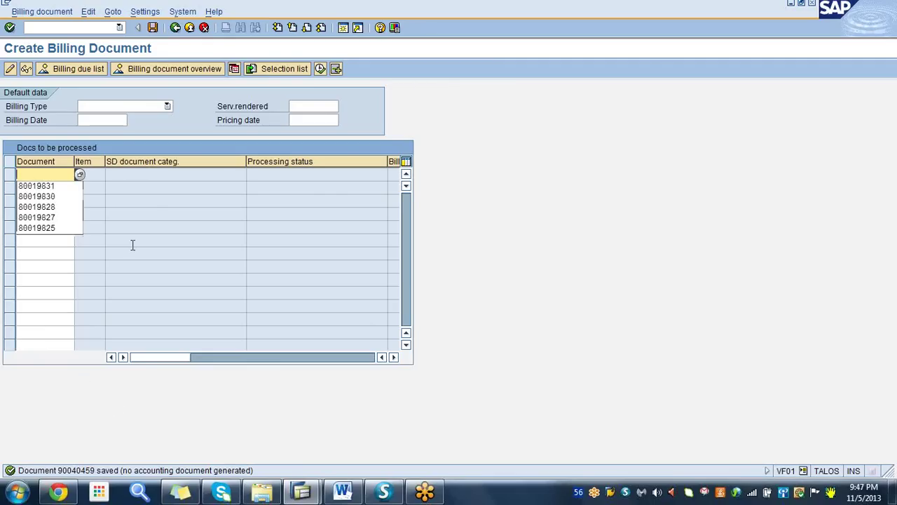
{"action": "left_click", "coordinate": [54, 187]}
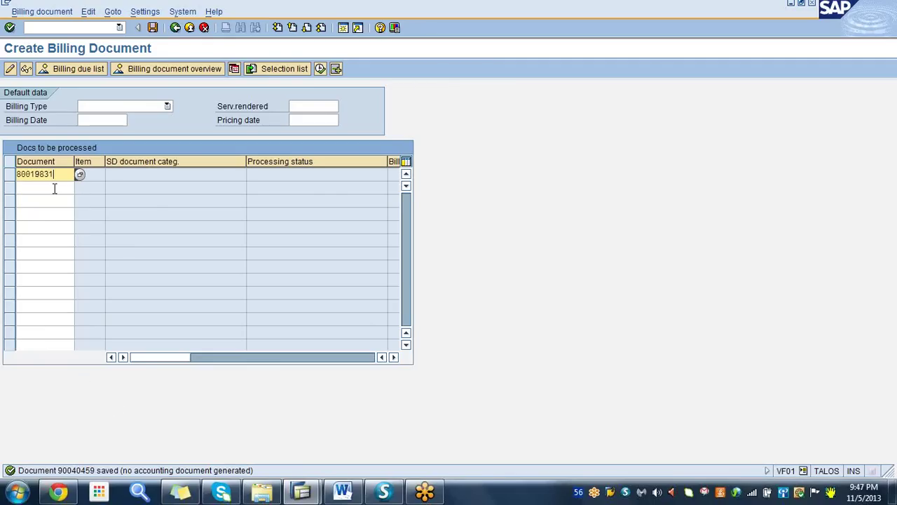
{"action": "key", "text": "BackSpace"}
{"action": "left_click", "coordinate": [49, 196]}
- Set the billing type to Intercompany billing, then create and save the billing document for the entered delivery
{"action": "left_click", "coordinate": [168, 107]}
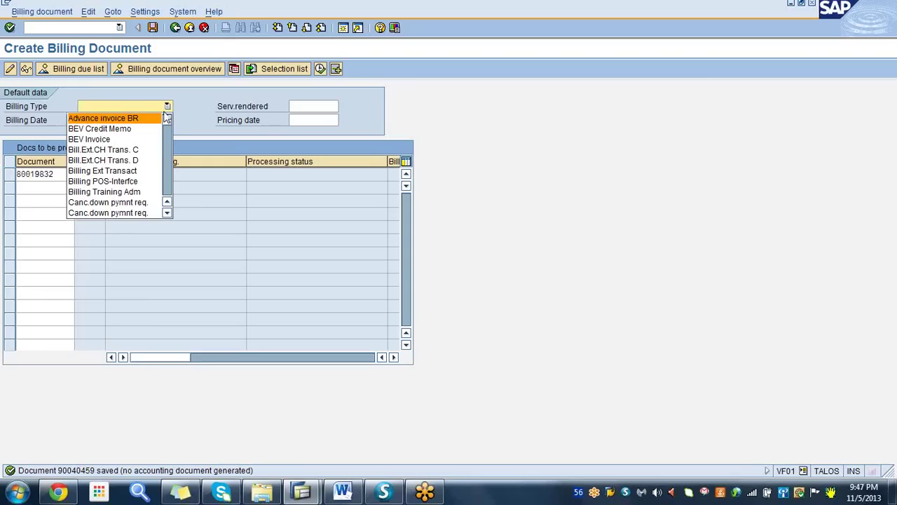
{"action": "left_click", "coordinate": [167, 212]}
{"action": "left_click", "coordinate": [167, 212]}
{"action": "left_click", "coordinate": [167, 213]}
{"action": "left_click", "coordinate": [167, 212]}
{"action": "left_click", "coordinate": [168, 212]}
{"action": "left_click", "coordinate": [167, 213]}
{"action": "left_click", "coordinate": [167, 213]}
{"action": "left_click", "coordinate": [167, 212]}
{"action": "left_click", "coordinate": [168, 213]}
{"action": "left_click", "coordinate": [168, 213]}
{"action": "left_click", "coordinate": [168, 212]}
{"action": "left_click", "coordinate": [168, 212]}
{"action": "left_click", "coordinate": [168, 212]}
{"action": "left_click", "coordinate": [167, 213]}
{"action": "left_click", "coordinate": [168, 212]}
{"action": "left_click", "coordinate": [168, 213]}
{"action": "left_click", "coordinate": [167, 212]}
{"action": "left_click", "coordinate": [167, 212]}
{"action": "left_click", "coordinate": [167, 212]}
{"action": "left_click", "coordinate": [168, 212]}
{"action": "left_click", "coordinate": [167, 213]}
{"action": "left_click", "coordinate": [168, 212]}
{"action": "left_click", "coordinate": [167, 213]}
{"action": "left_click", "coordinate": [168, 212]}
{"action": "left_click", "coordinate": [167, 212]}
{"action": "left_click", "coordinate": [167, 213]}
{"action": "left_click", "coordinate": [168, 212]}
{"action": "left_click", "coordinate": [167, 213]}
{"action": "left_click", "coordinate": [167, 213]}
{"action": "left_click", "coordinate": [168, 212]}
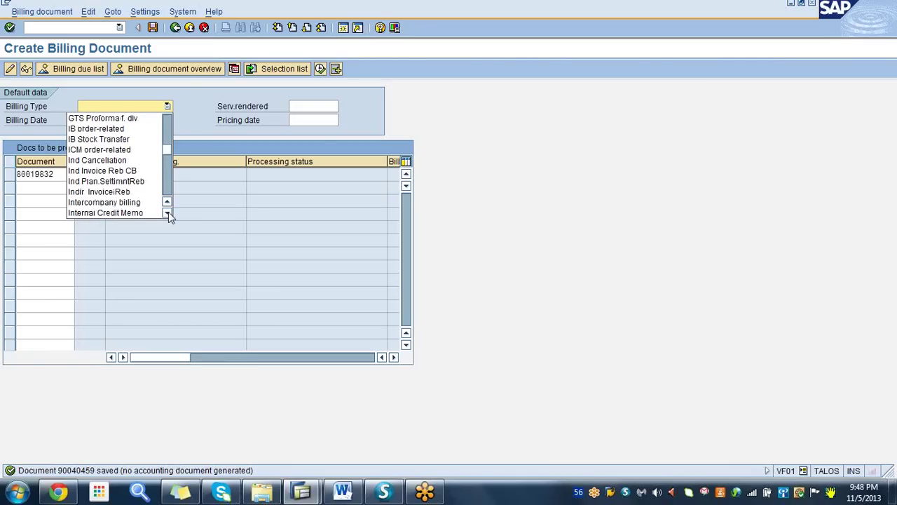
{"action": "left_click", "coordinate": [122, 202]}
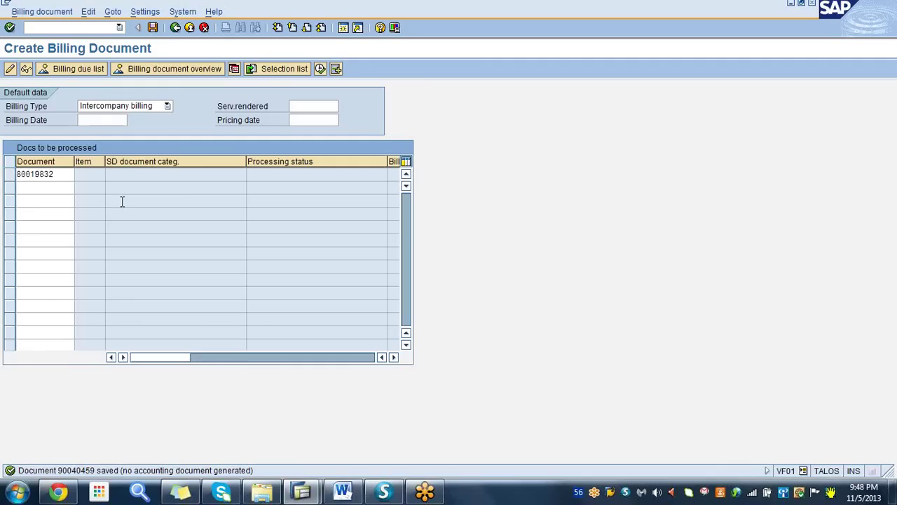
{"action": "left_click", "coordinate": [10, 27]}
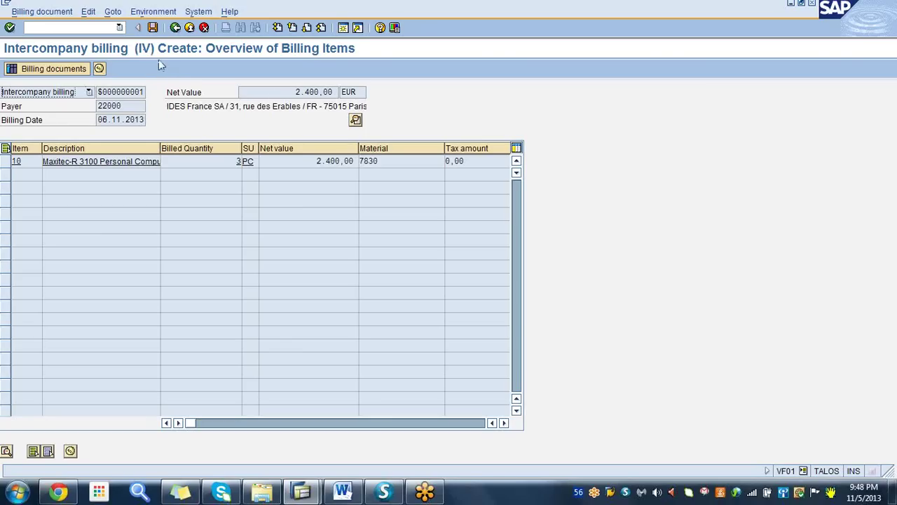
{"action": "left_click", "coordinate": [152, 28]}
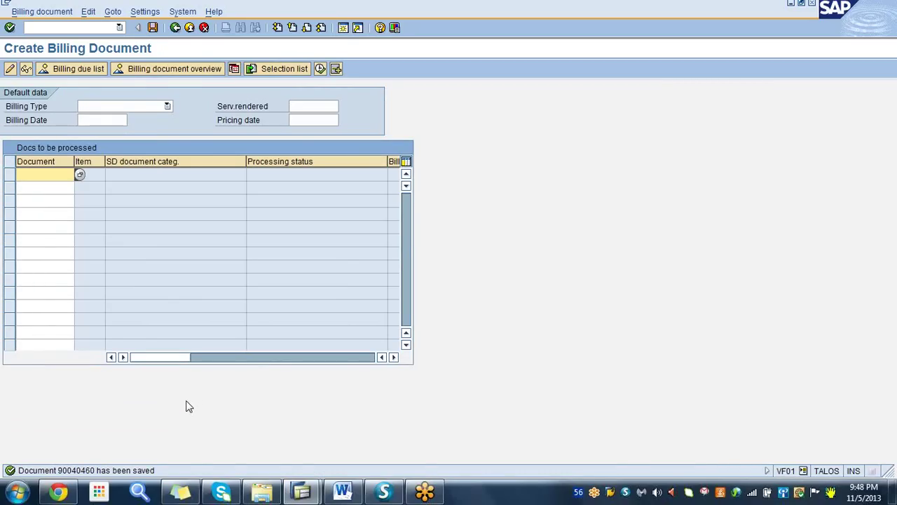
- Go to transaction VA03 and display the document flow of the proposed sales order
{"action": "left_click", "coordinate": [72, 28]}
{"action": "type", "text": "/nva03"}
{"action": "key", "text": "Return"}
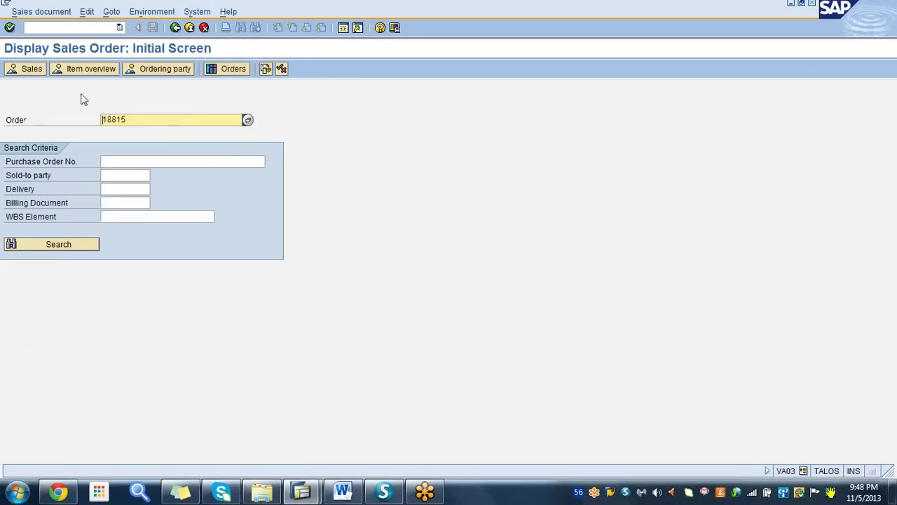
{"action": "left_click", "coordinate": [266, 69]}
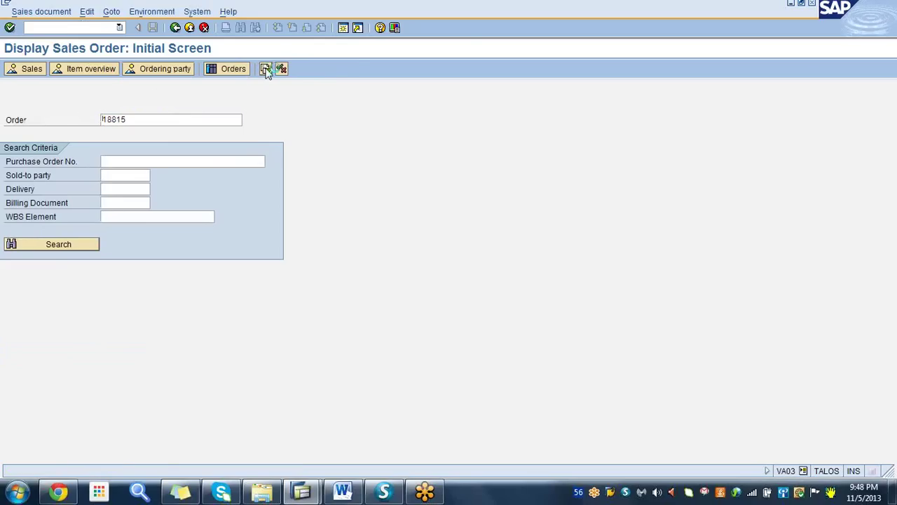